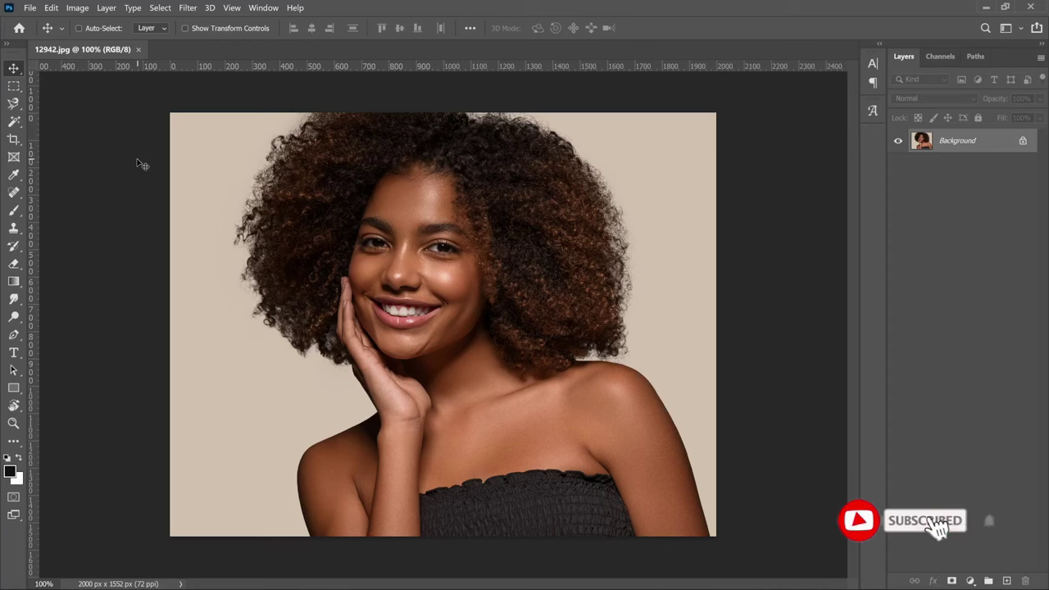
# Step: Zoom out, fit to screen, zoom in on the mouth and back out with keyboard shortcuts
pyautogui.hotkey('ctrl', '-')
pyautogui.hotkey('ctrl', '0')
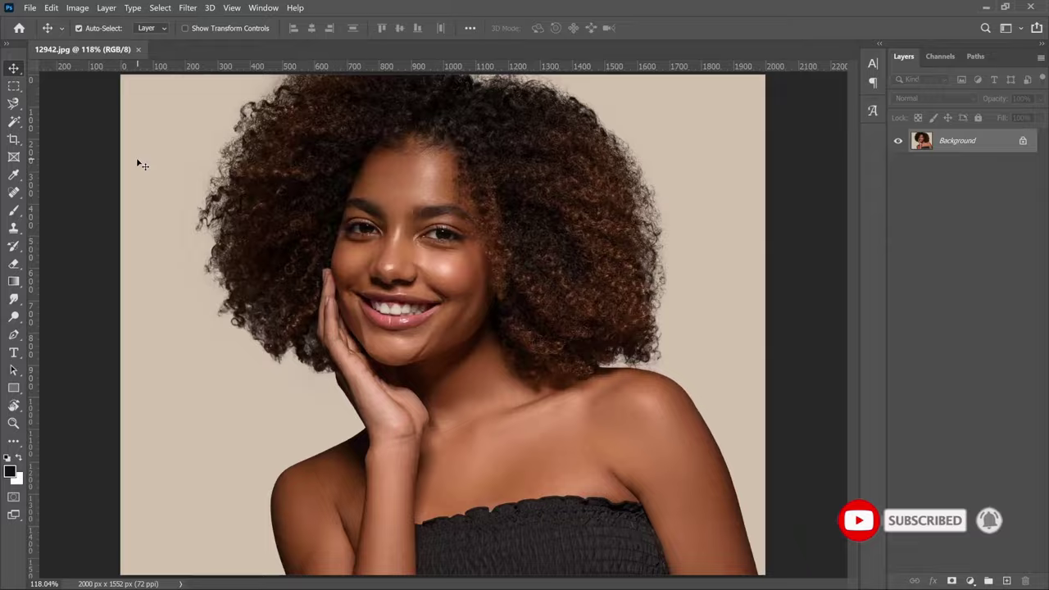
pyautogui.hotkey('ctrl', '+')
pyautogui.hotkey('ctrl', '+')
pyautogui.hotkey('ctrl', '+')
pyautogui.hotkey('ctrl', '+')
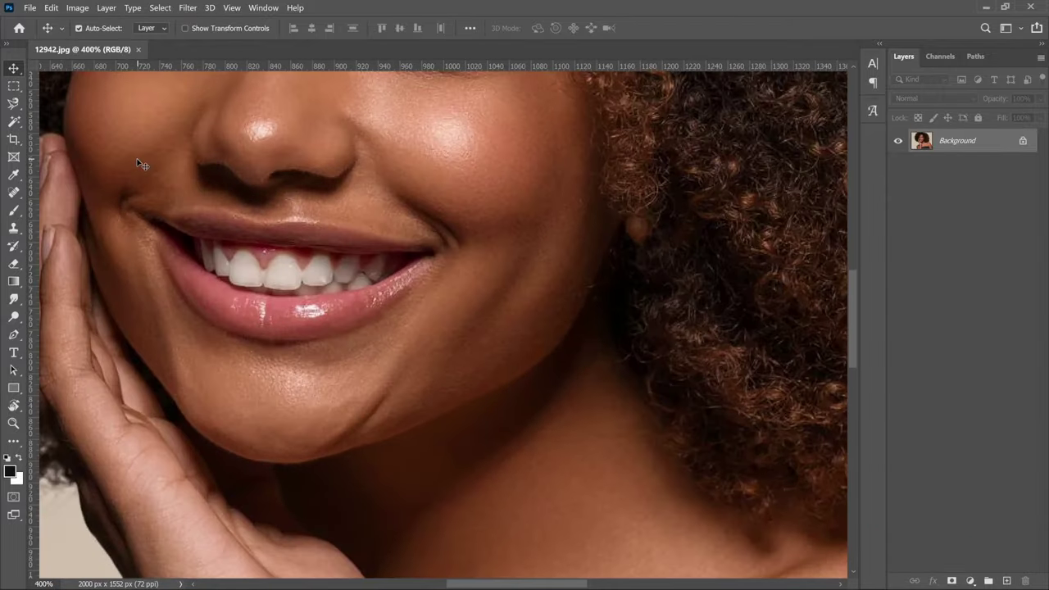
pyautogui.hotkey('ctrl', '-')
pyautogui.hotkey('ctrl', '-')
pyautogui.hotkey('ctrl', '-')
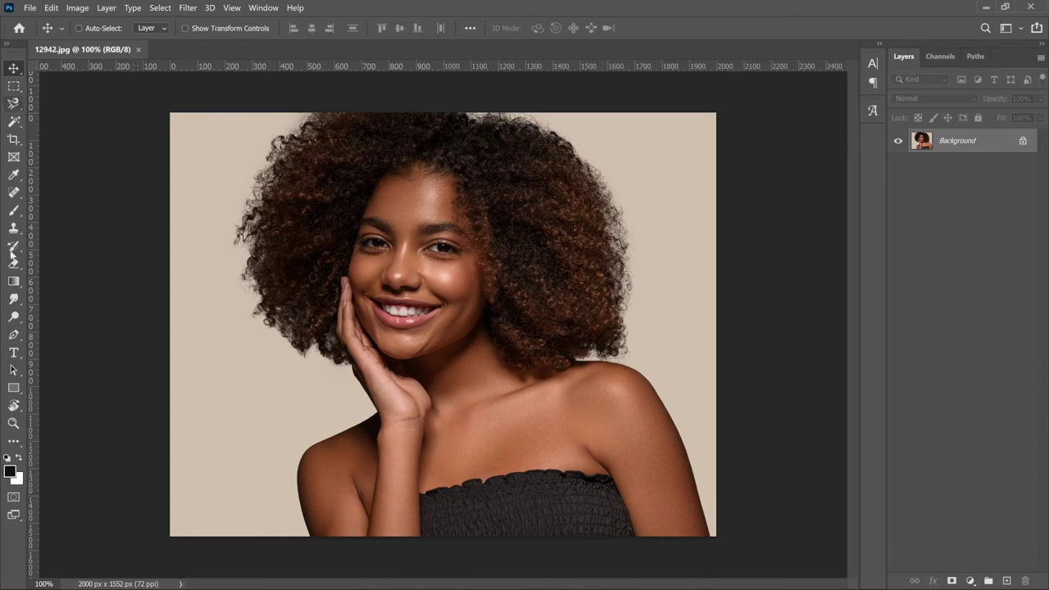
# Step: With the Zoom tool, magnify the mouth in steps through 200% and 300% to 400%
pyautogui.click(13, 423)
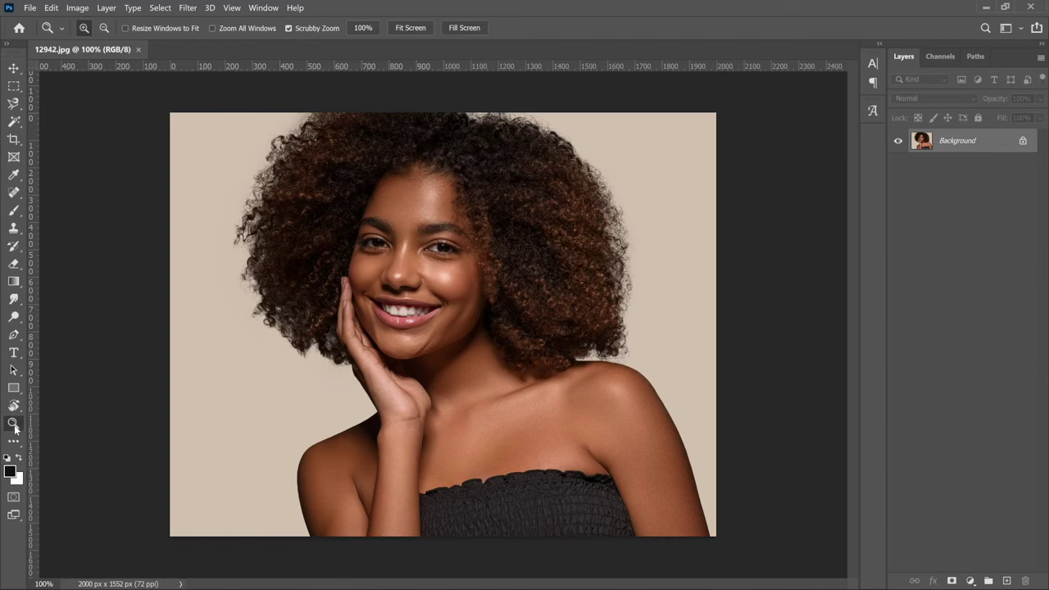
pyautogui.click(454, 343)
pyautogui.click(454, 343)
pyautogui.click(453, 344)
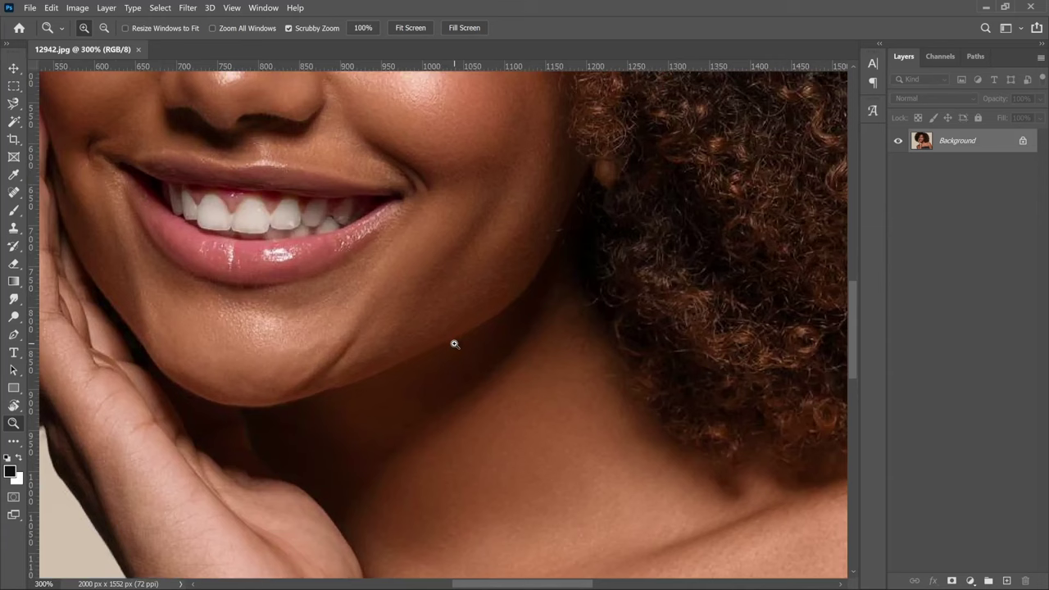
# Step: In Zoom Out mode, step the view back from 400% to 100%
pyautogui.click(103, 29)
pyautogui.click(476, 304)
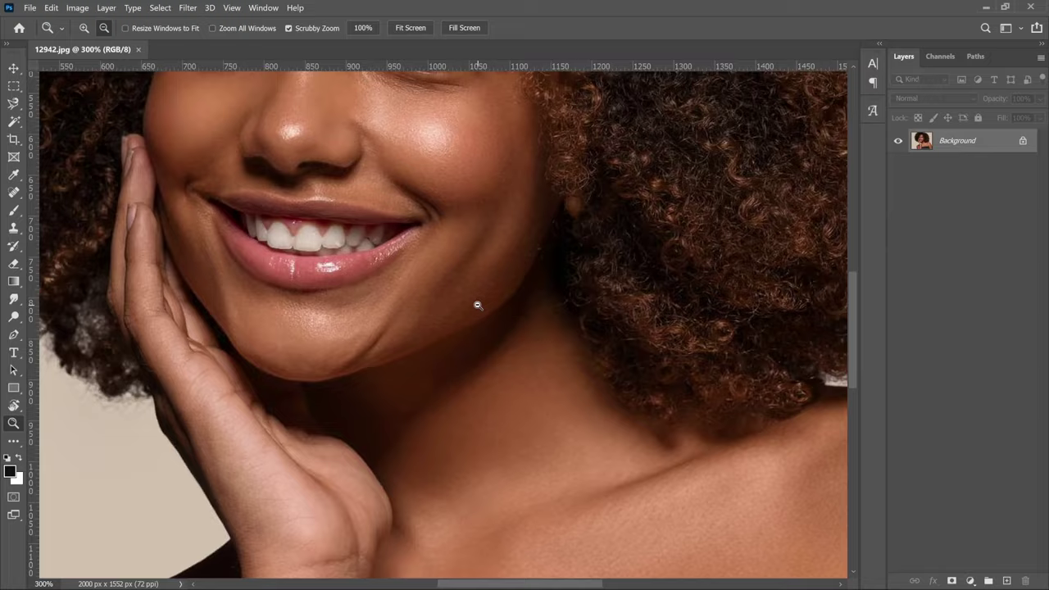
pyautogui.click(477, 305)
pyautogui.click(477, 304)
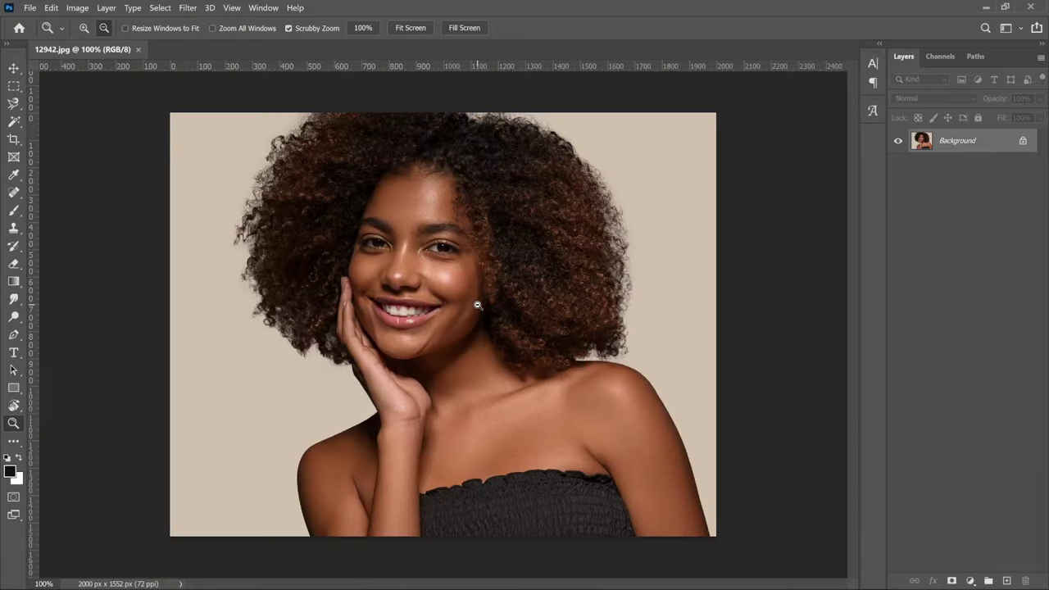
# Step: In Zoom In mode, scrubby-drag over the face to reach about 931% on the cheek beside the eye
pyautogui.click(88, 29)
pyautogui.click(105, 29)
pyautogui.click(84, 32)
pyautogui.moveTo(417, 331); pyautogui.dragTo(431, 331)
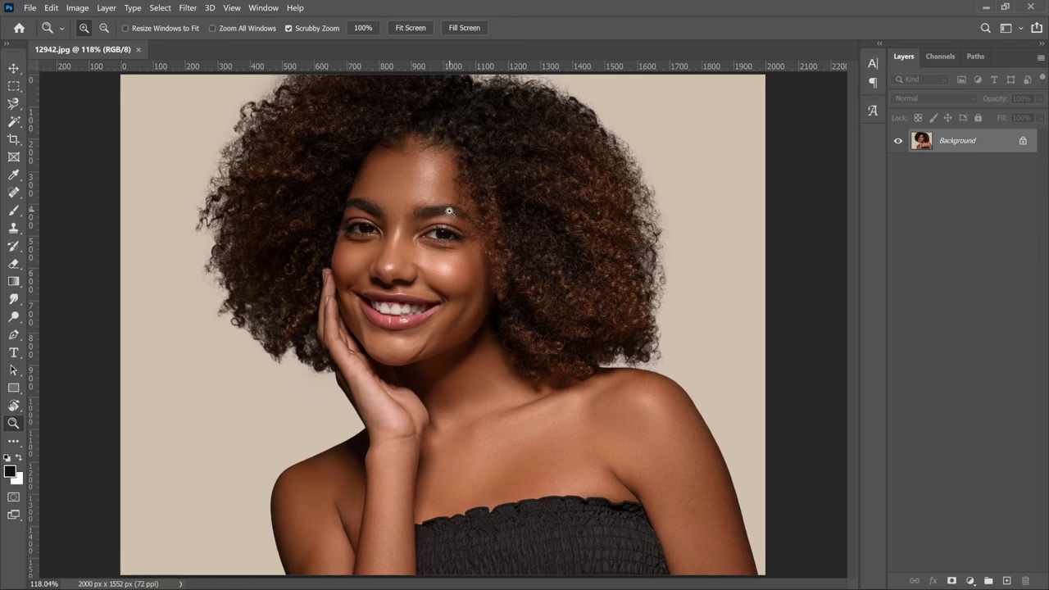
pyautogui.moveTo(449, 211); pyautogui.dragTo(467, 403)
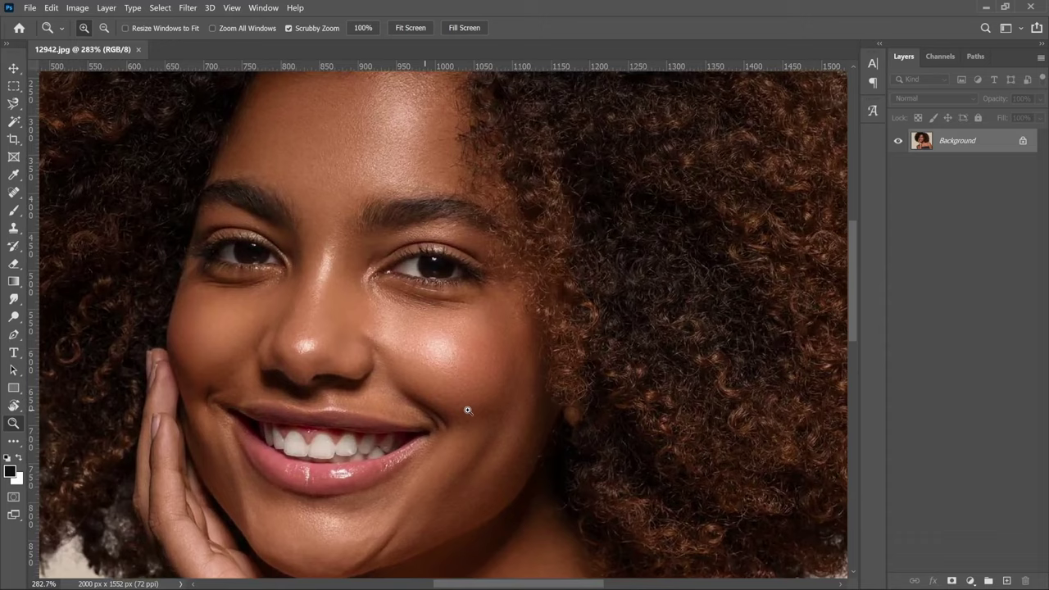
pyautogui.moveTo(445, 297); pyautogui.dragTo(370, 199)
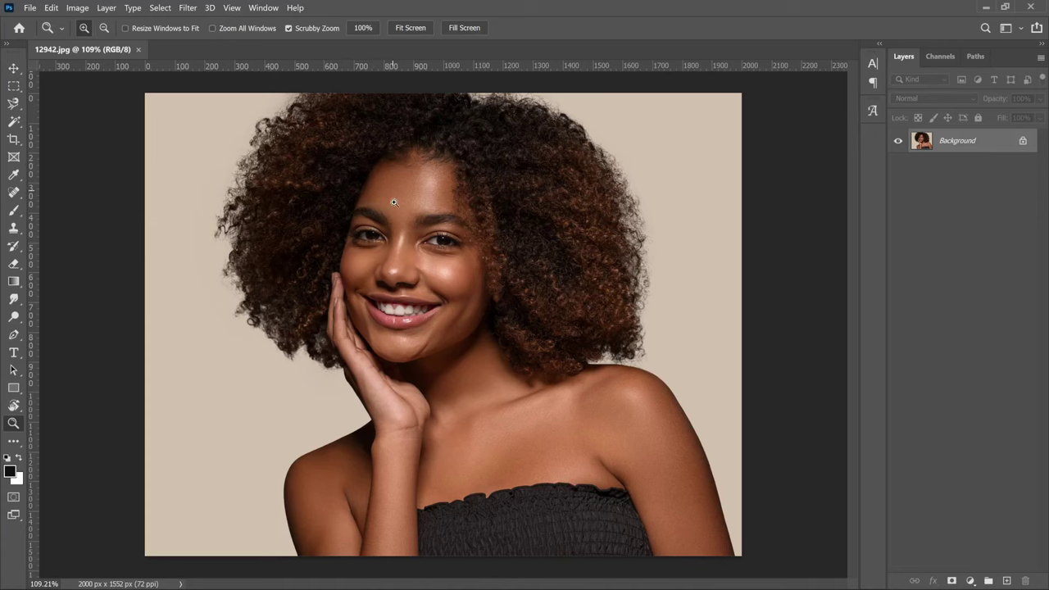
pyautogui.moveTo(415, 281); pyautogui.dragTo(449, 239)
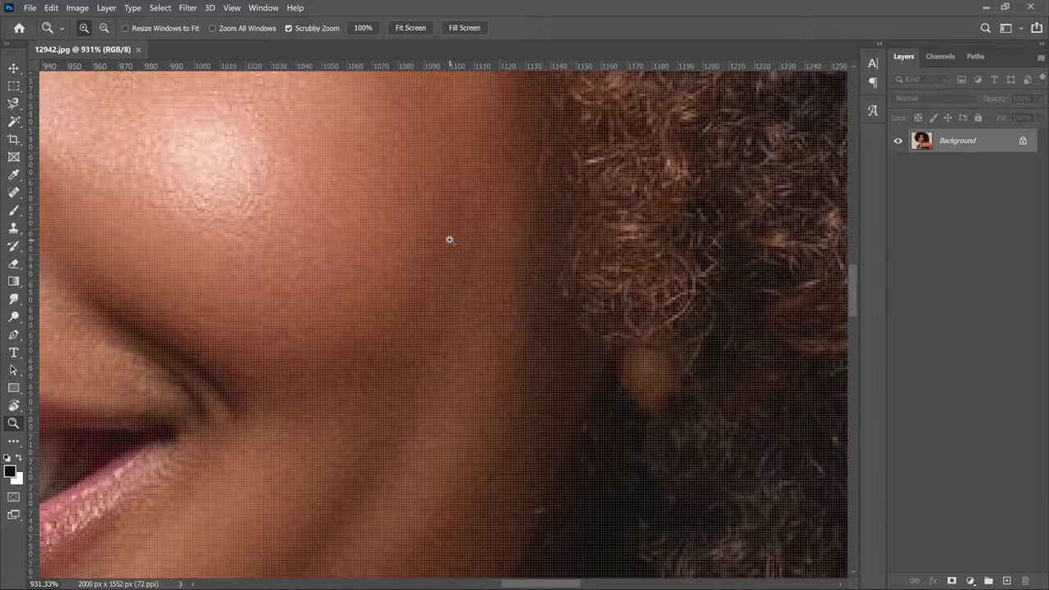
# Step: Choose Fit on Screen from the Zoom tool's right-click menu on the canvas
pyautogui.rightClick(449, 239)
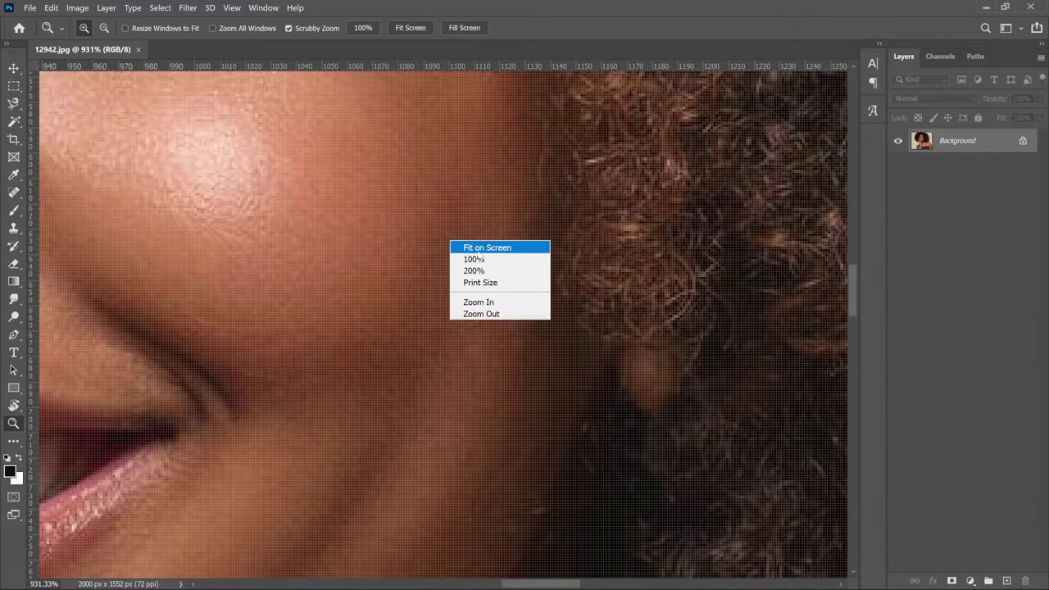
pyautogui.click(478, 248)
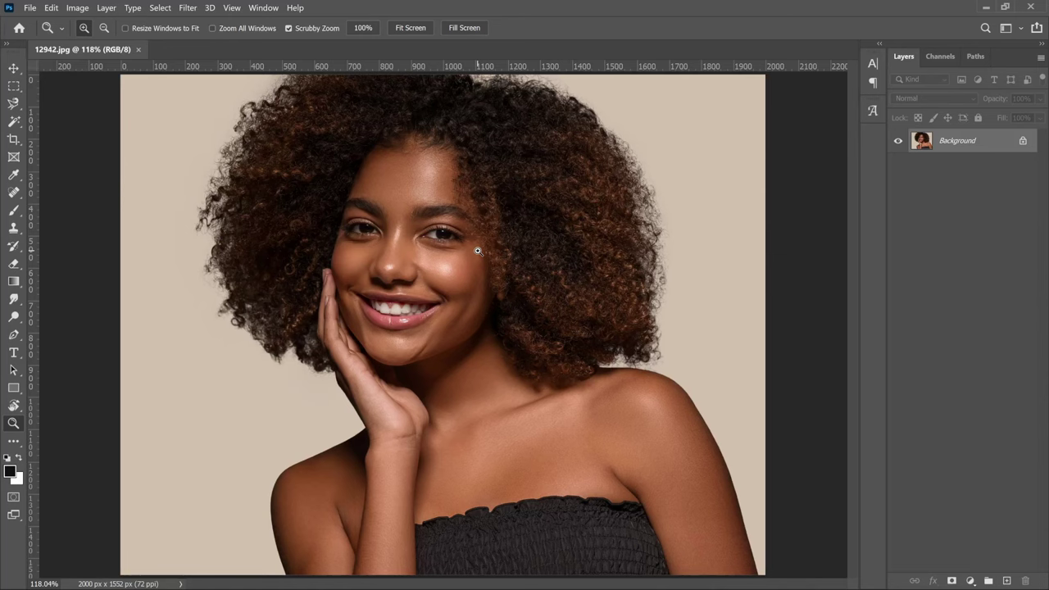
pyautogui.hotkey('ctrl', '+')
pyautogui.hotkey('ctrl', '+')
pyautogui.hotkey('ctrl', '+')
pyautogui.hotkey('ctrl', '+')
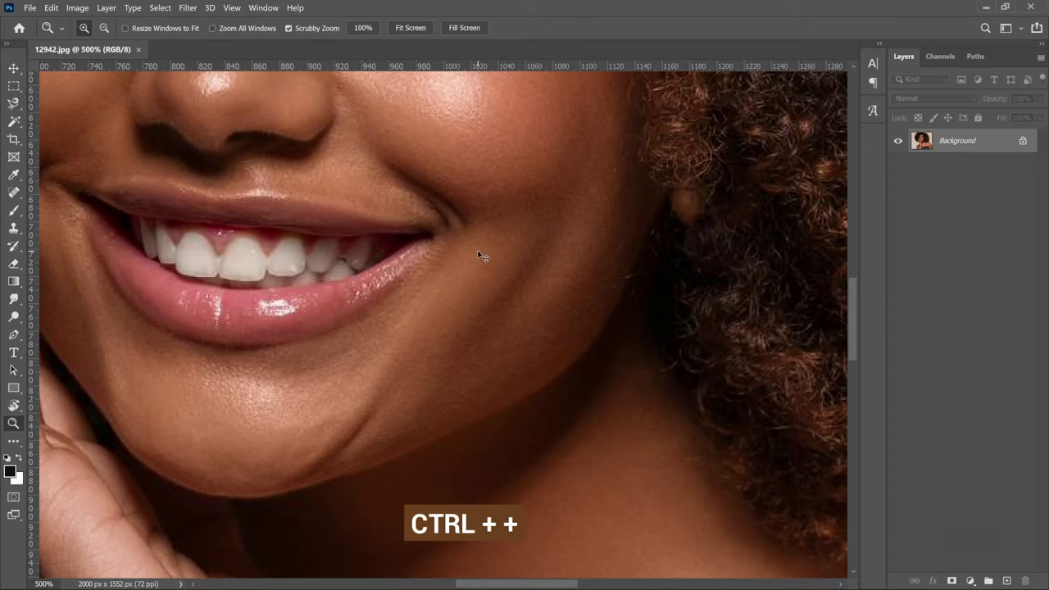
pyautogui.hotkey('ctrl', '-')
pyautogui.hotkey('ctrl', '-')
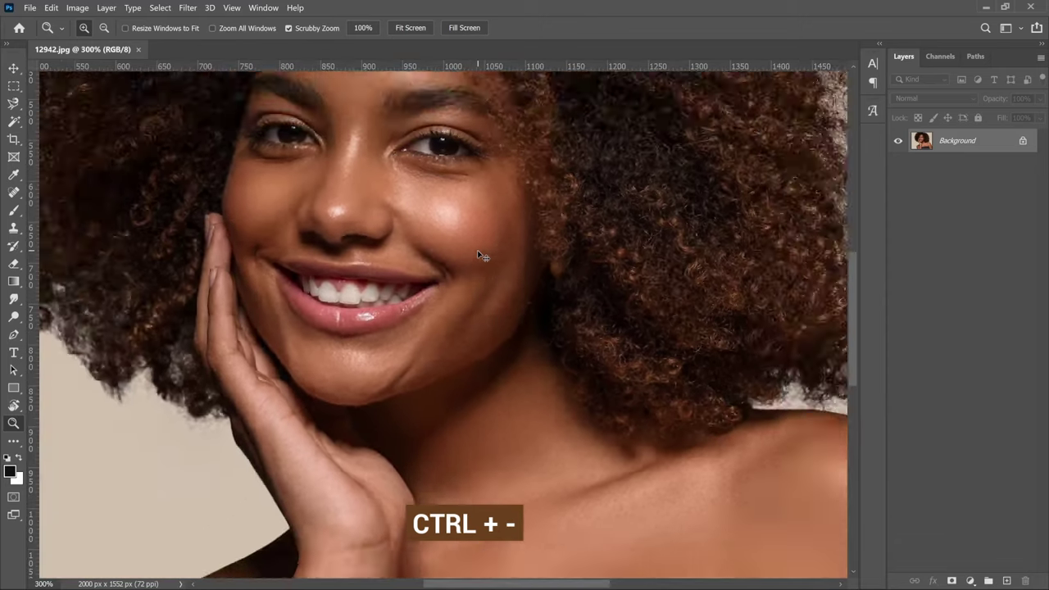
pyautogui.hotkey('ctrl', '-')
pyautogui.hotkey('ctrl', '-')
pyautogui.hotkey('ctrl', '-')
pyautogui.hotkey('ctrl', '-')
pyautogui.hotkey('ctrl', '-')
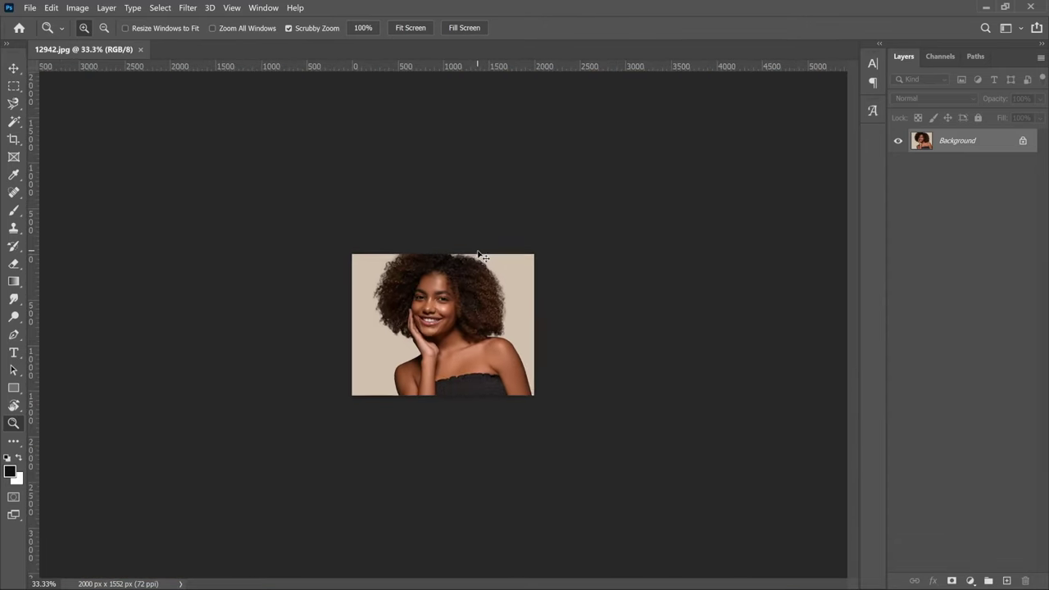
pyautogui.hotkey('ctrl', '-')
pyautogui.hotkey('ctrl', '-')
pyautogui.hotkey('ctrl', '+')
pyautogui.hotkey('ctrl', '+')
pyautogui.hotkey('ctrl', '-')
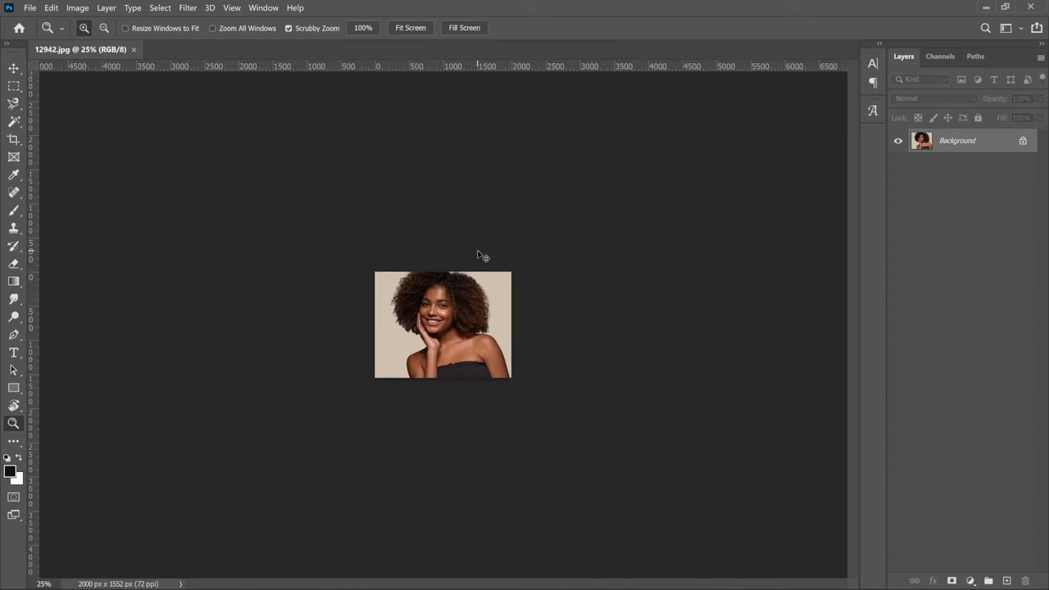
pyautogui.hotkey('ctrl', '-')
pyautogui.hotkey('ctrl', '-')
pyautogui.hotkey('ctrl', '-')
pyautogui.hotkey('ctrl', '-')
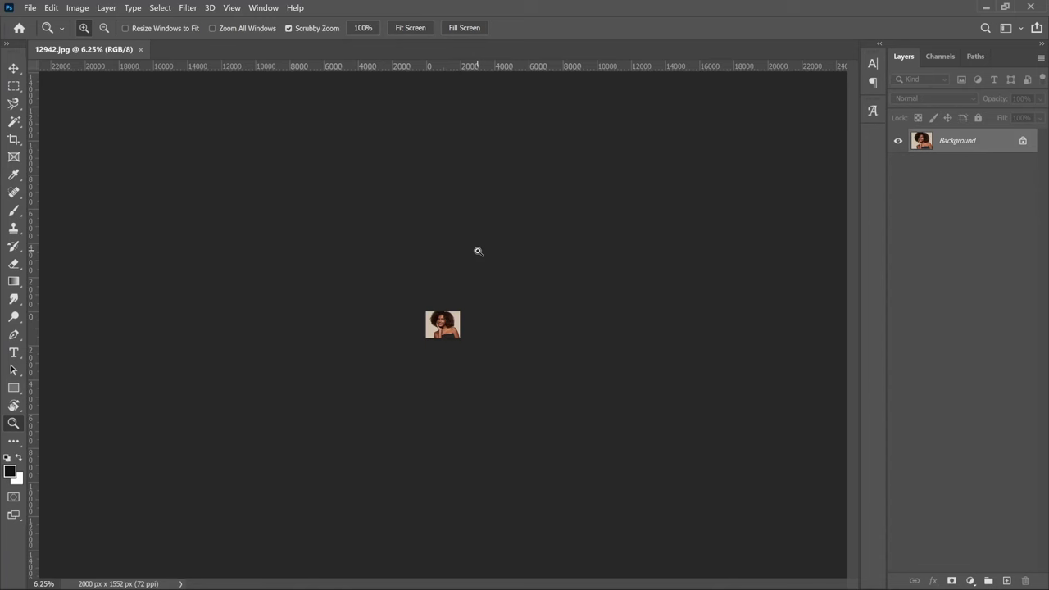
pyautogui.hotkey('ctrl', '0')
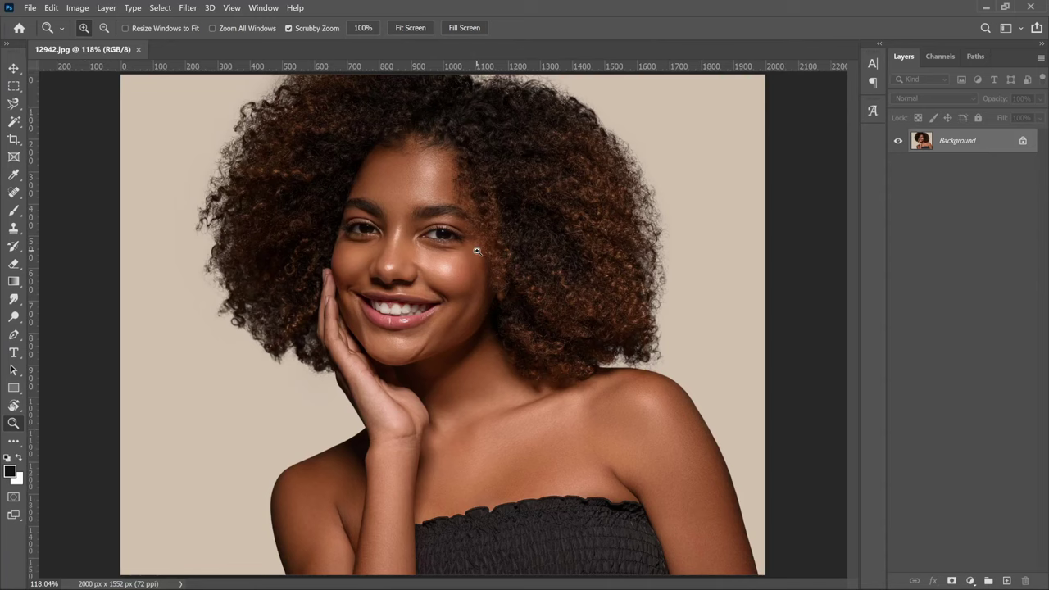
# Step: Disable Scrubby Zoom and drag marquees over the face, then the mouth, reaching about 847%
pyautogui.moveTo(477, 251); pyautogui.dragTo(447, 247)
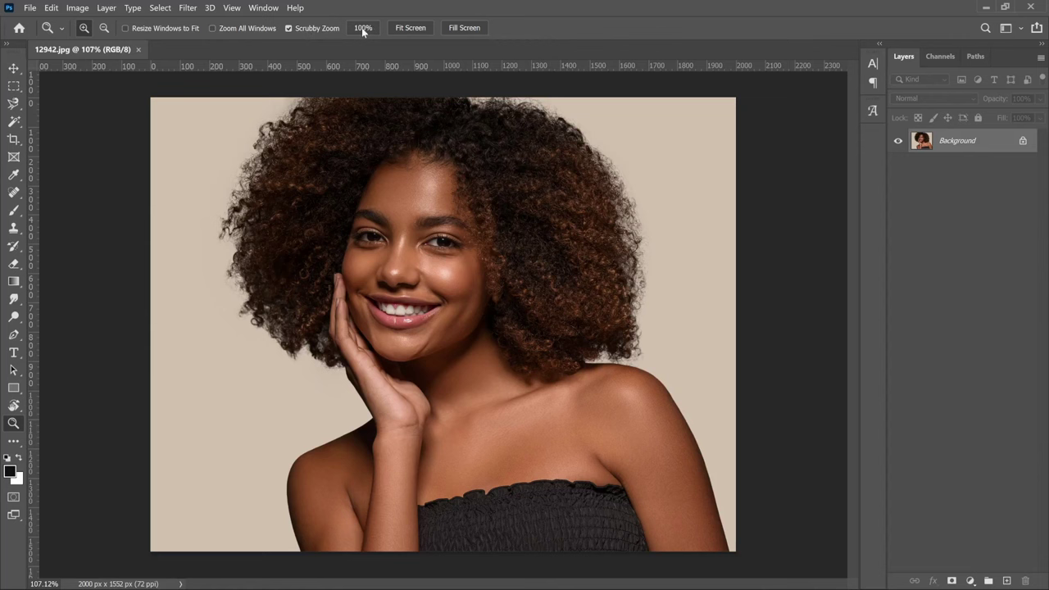
pyautogui.click(302, 29)
pyautogui.moveTo(472, 350); pyautogui.dragTo(341, 160)
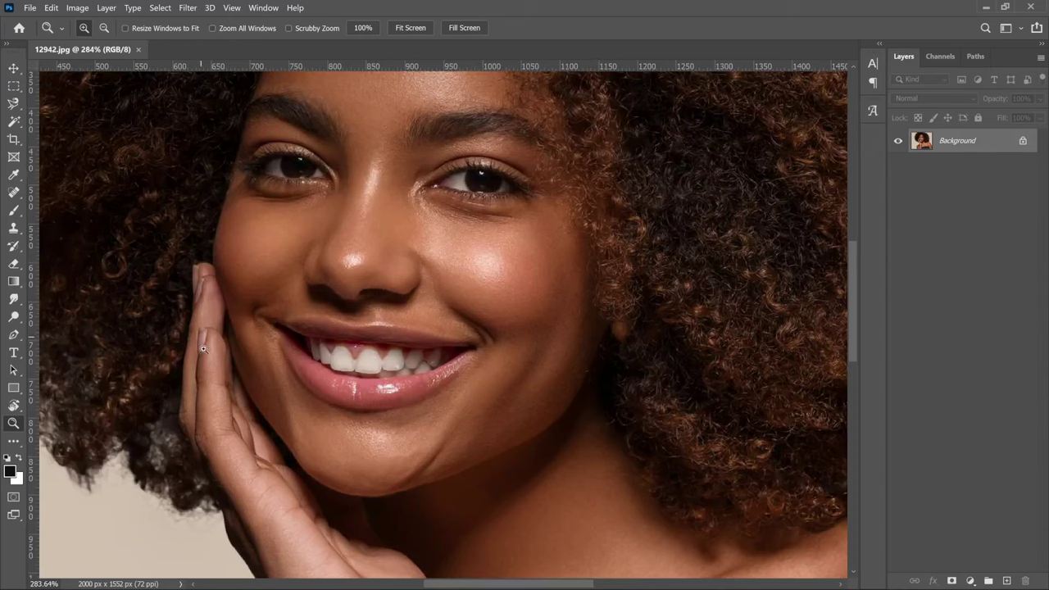
pyautogui.moveTo(235, 281); pyautogui.dragTo(500, 449)
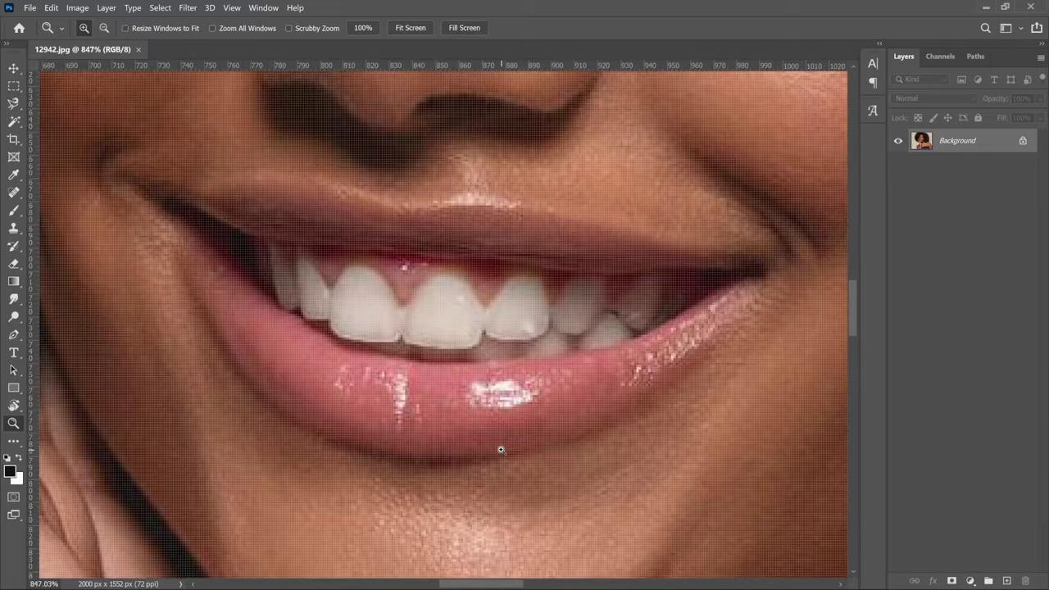
# Step: Scroll-zoom out to 94.76% and back in to about 120%
pyautogui.scroll(-5, 498, 442)
pyautogui.scroll(5, 451, 503)
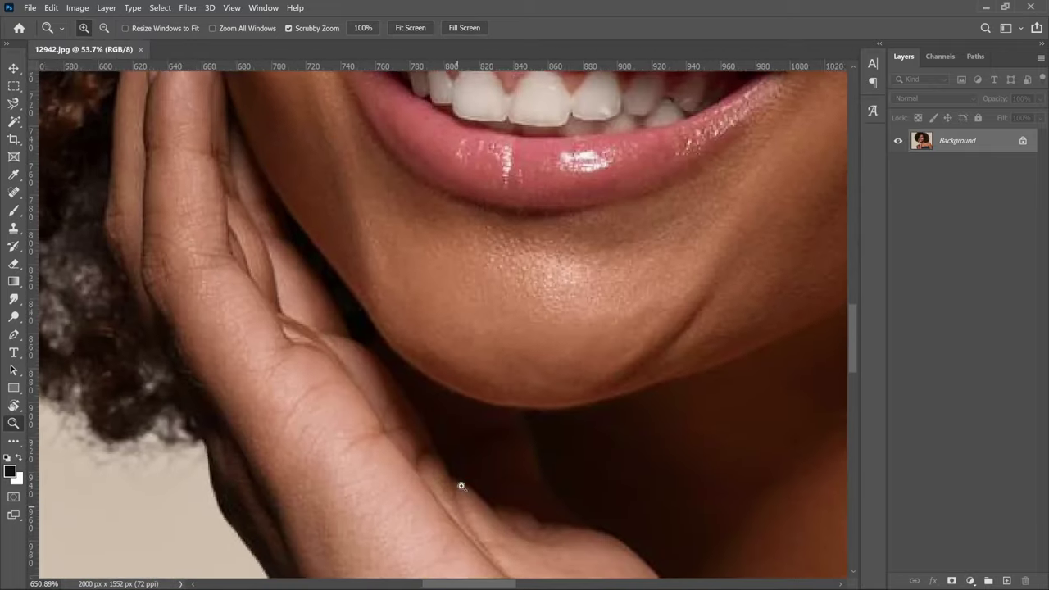
pyautogui.scroll(-6, 461, 486)
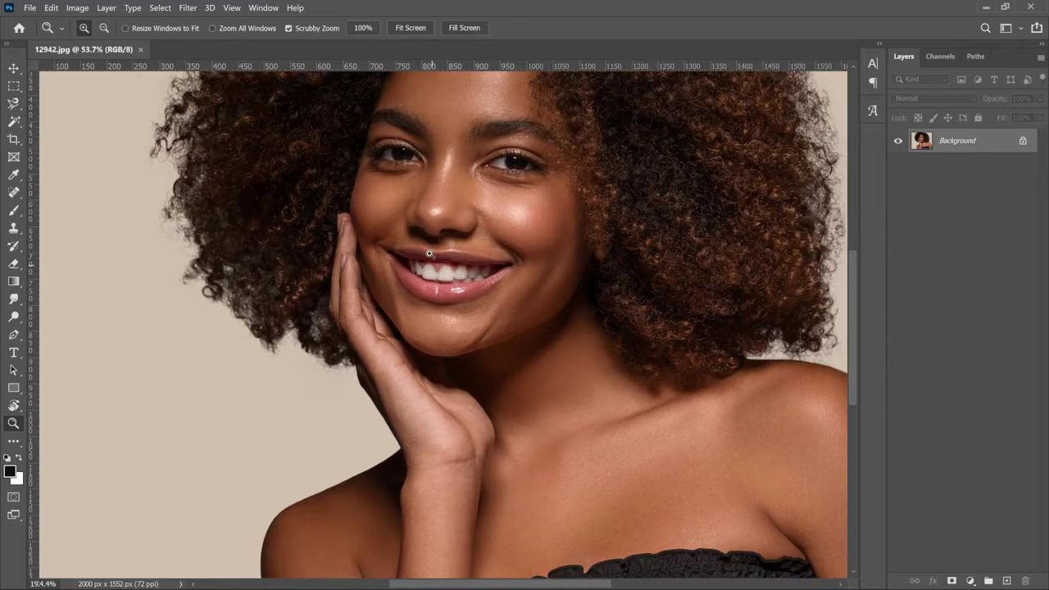
pyautogui.scroll(-2, 429, 254)
pyautogui.scroll(-3, 426, 242)
pyautogui.scroll(1, 425, 236)
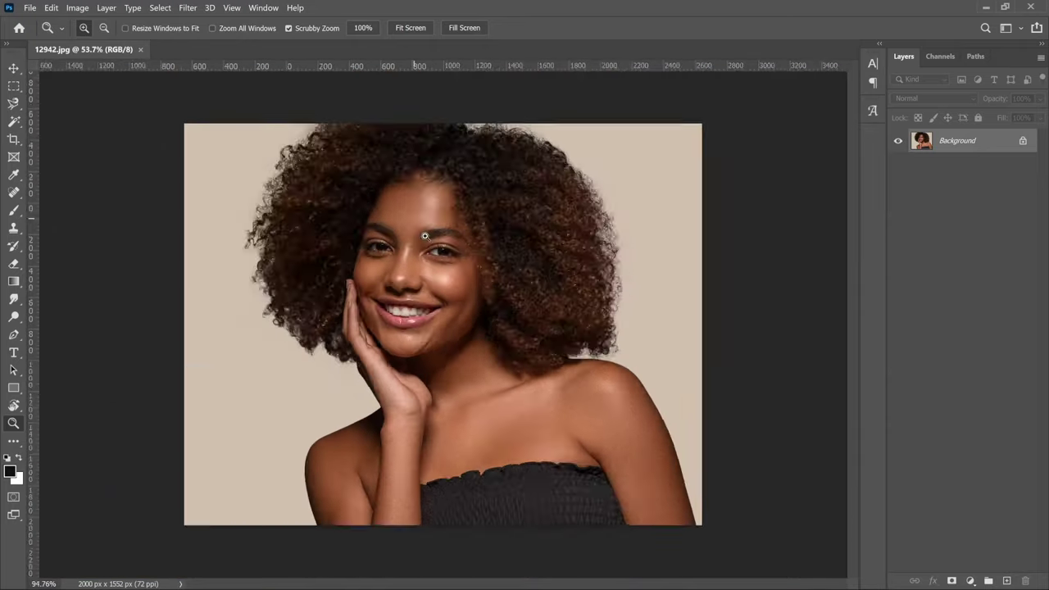
pyautogui.scroll(2, 425, 235)
pyautogui.scroll(-1, 424, 236)
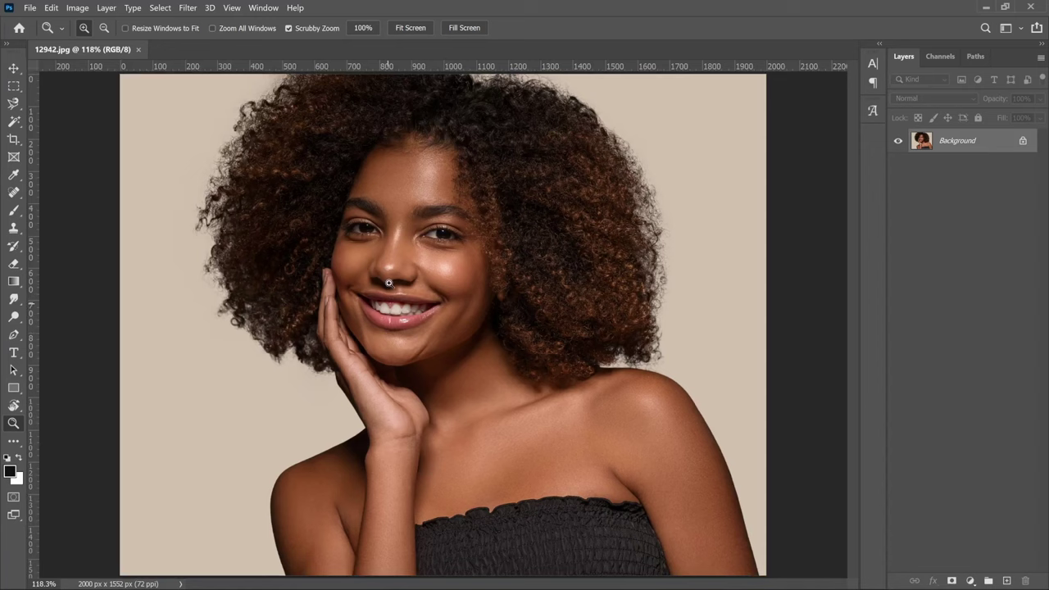
pyautogui.scroll(-1, 414, 254)
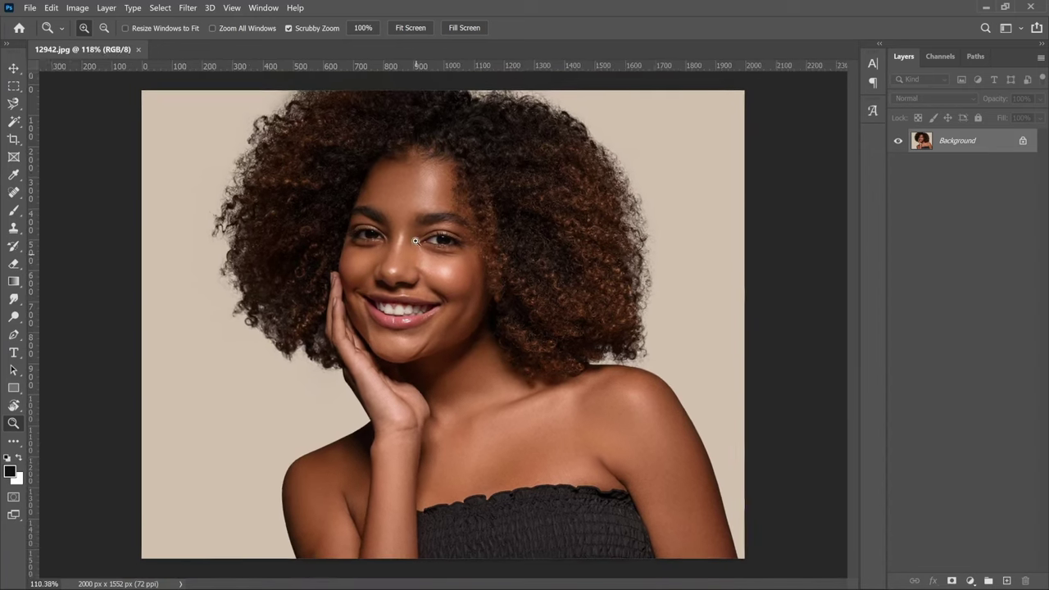
pyautogui.scroll(1, 417, 258)
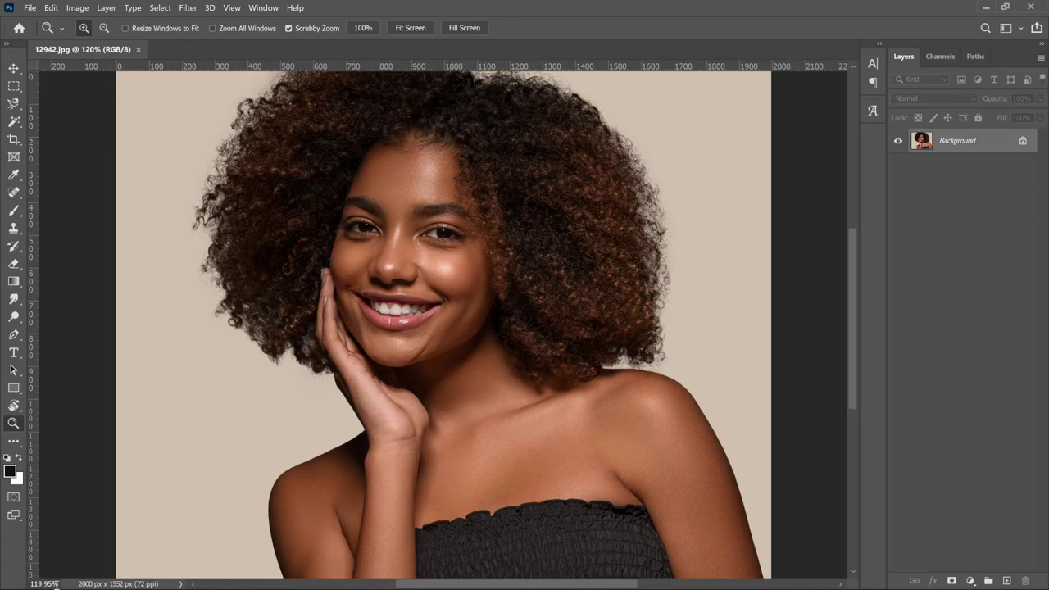
# Step: Enter 300%, then 500% in the zoom percentage field at bottom left
pyautogui.moveTo(56, 583); pyautogui.dragTo(16, 583)
pyautogui.write('300')
pyautogui.press('Return')
pyautogui.scroll(3, 294, 438)
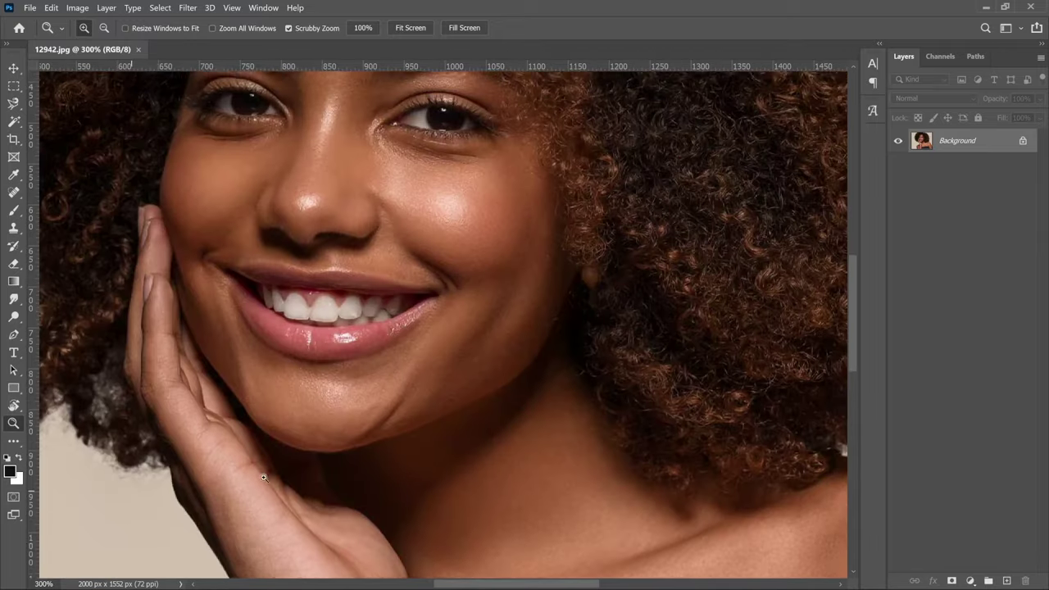
pyautogui.scroll(2, 294, 438)
pyautogui.click(43, 583)
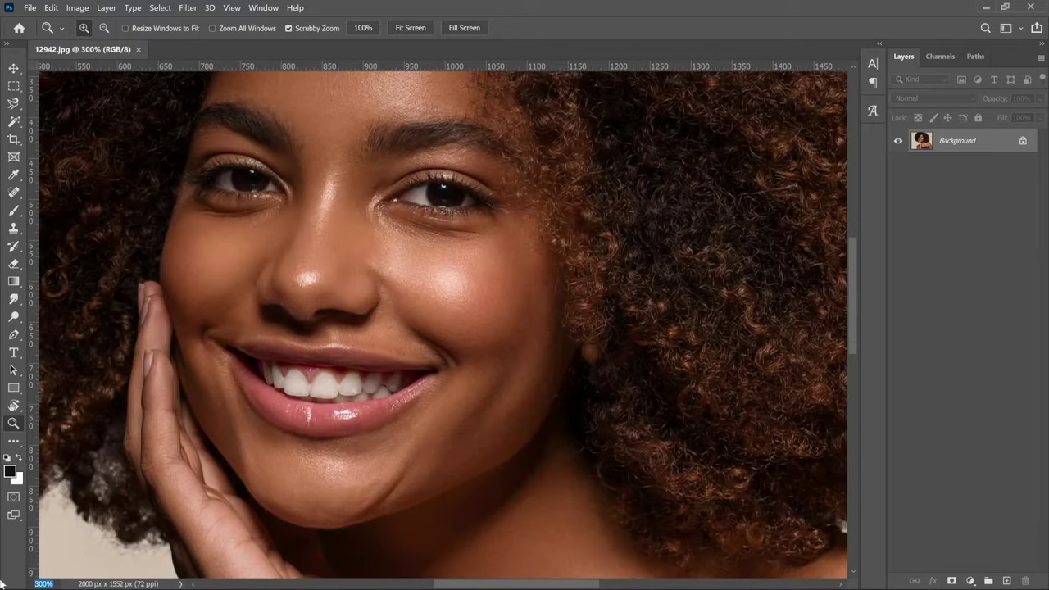
pyautogui.write('500')
pyautogui.press('Return')
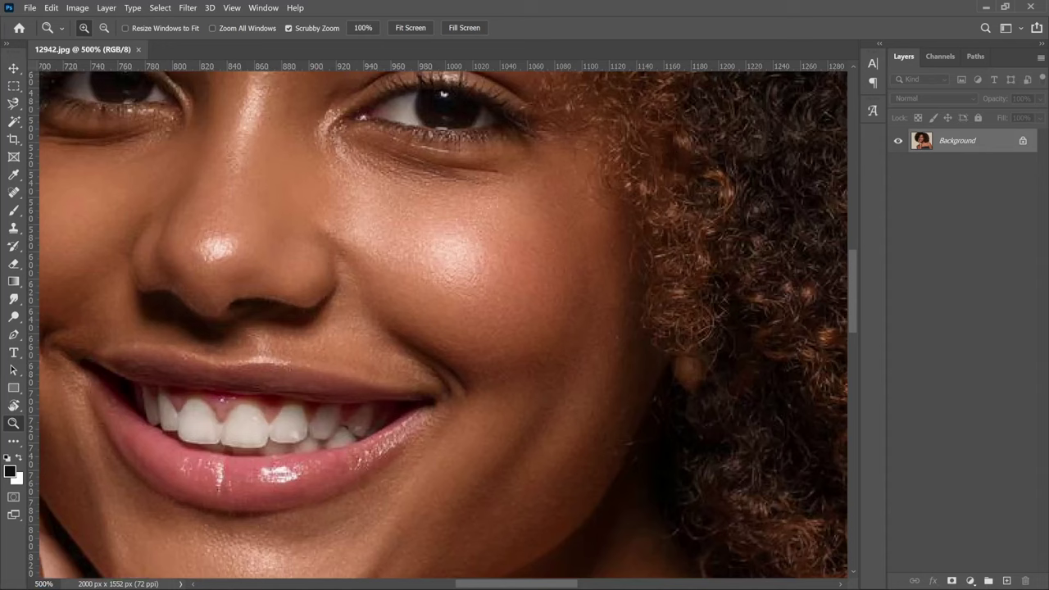
# Step: Pan the 500% close-up view onto the mouth with the Hand tool
pyautogui.moveTo(374, 495); pyautogui.dragTo(604, 356)
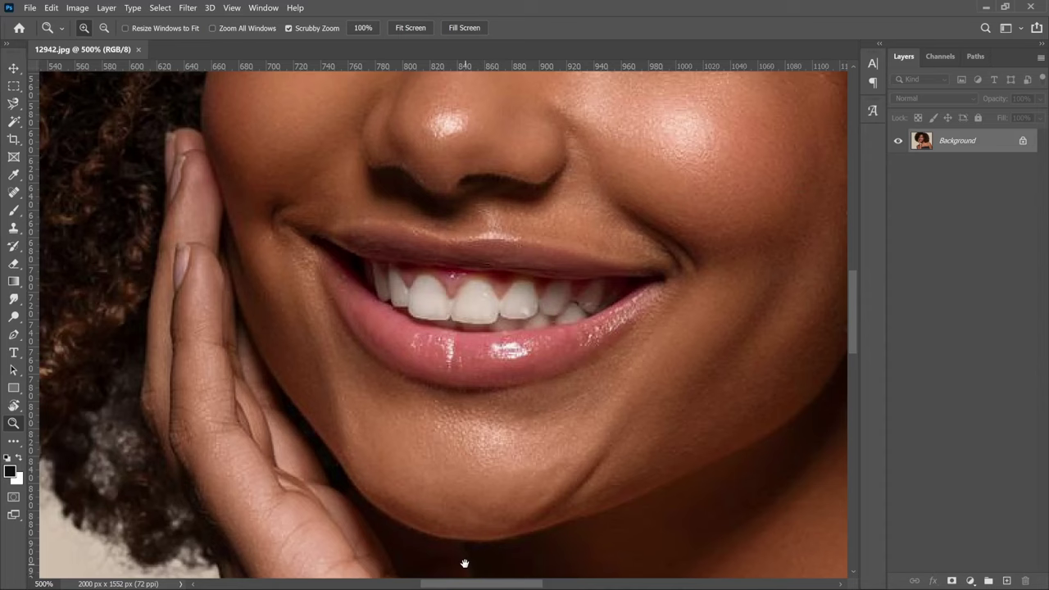
pyautogui.moveTo(656, 221); pyautogui.dragTo(487, 263)
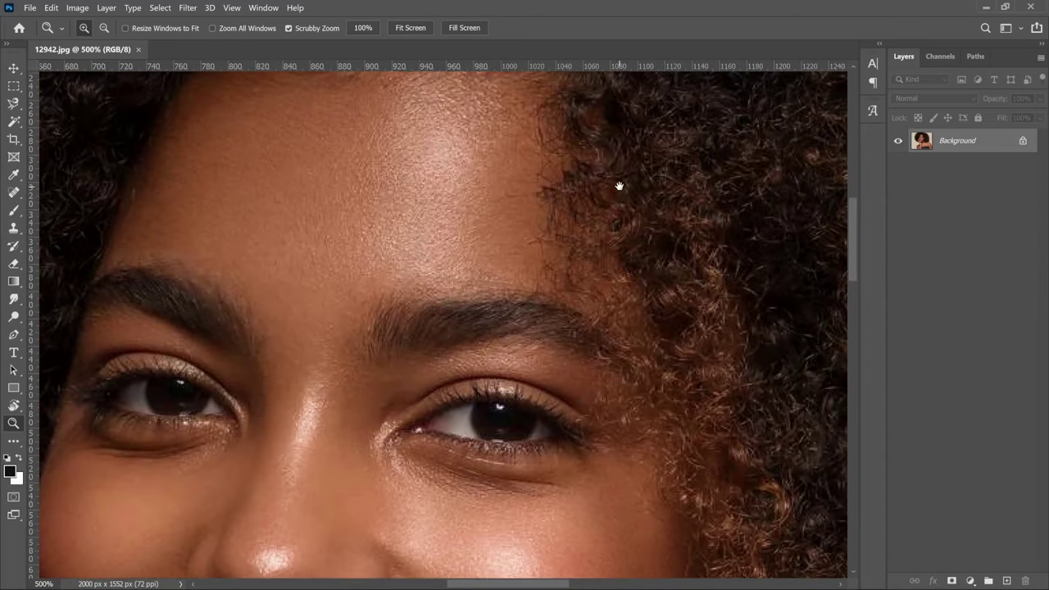
pyautogui.moveTo(618, 183); pyautogui.dragTo(492, 262)
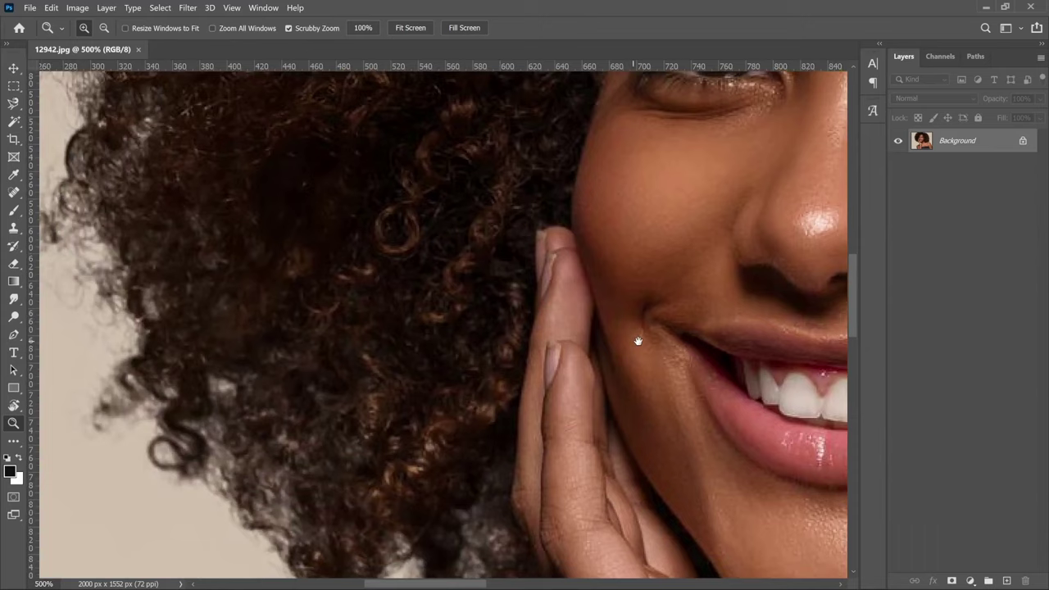
pyautogui.moveTo(566, 316); pyautogui.dragTo(533, 297)
pyautogui.hscroll(5, 669, 314)
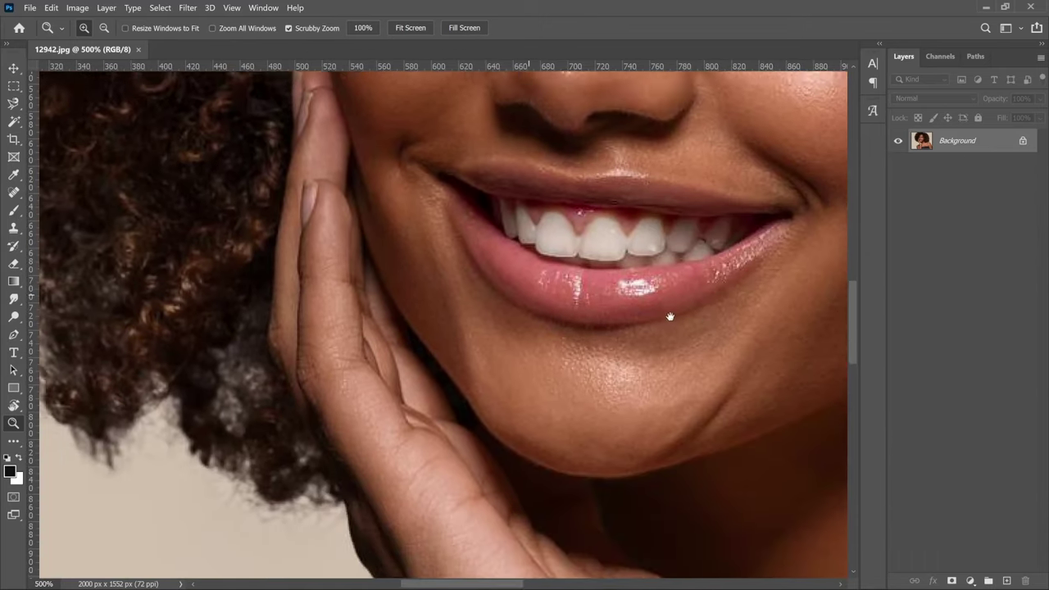
pyautogui.hscroll(3, 636, 333)
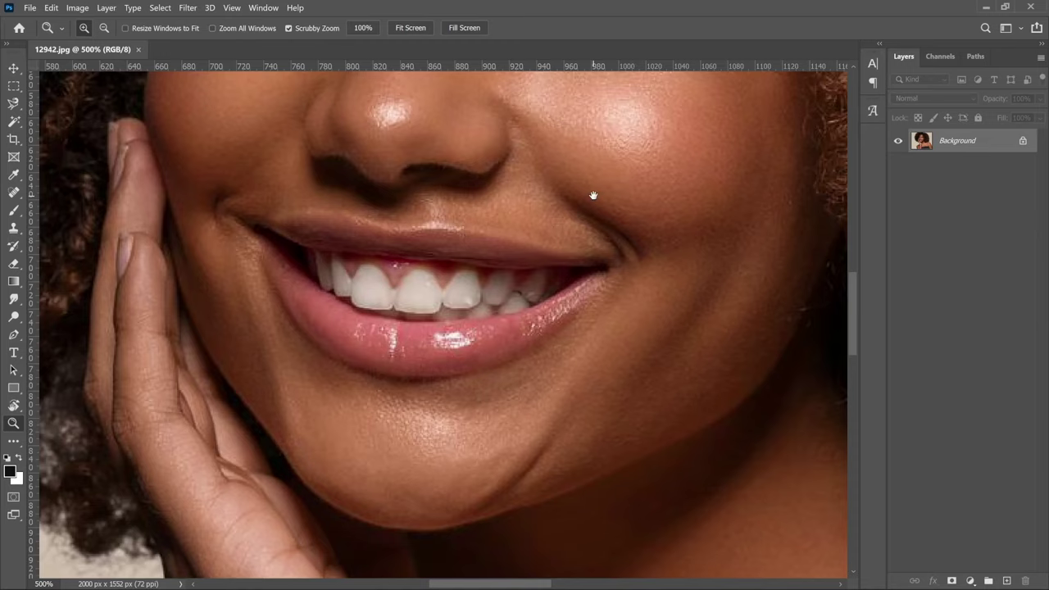
# Step: Pan across the eyes, nose and curly hair, then fit the whole portrait on screen
pyautogui.moveTo(596, 158); pyautogui.dragTo(568, 419)
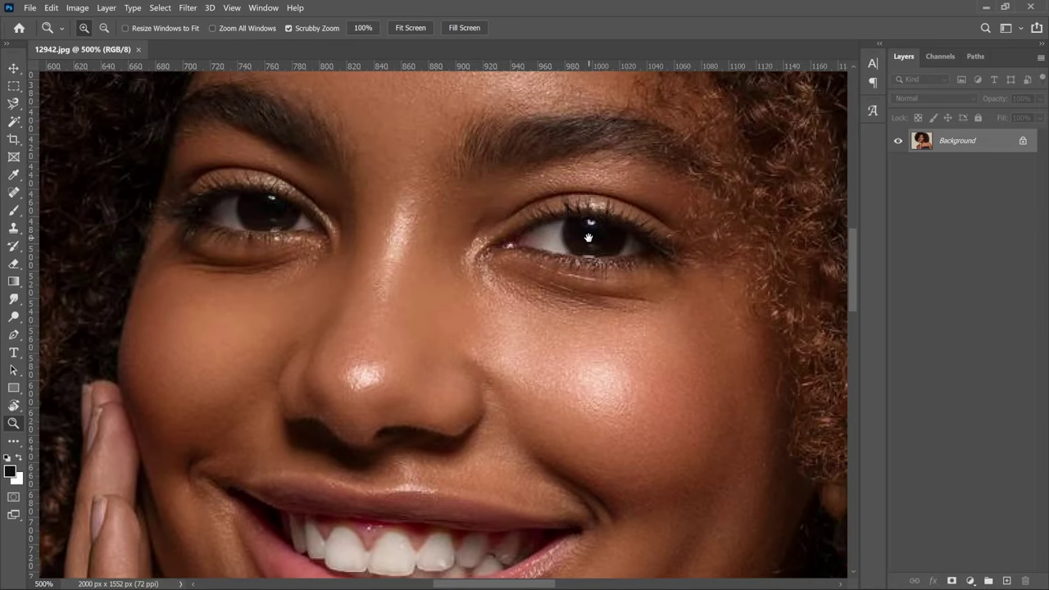
pyautogui.moveTo(726, 270); pyautogui.dragTo(417, 206)
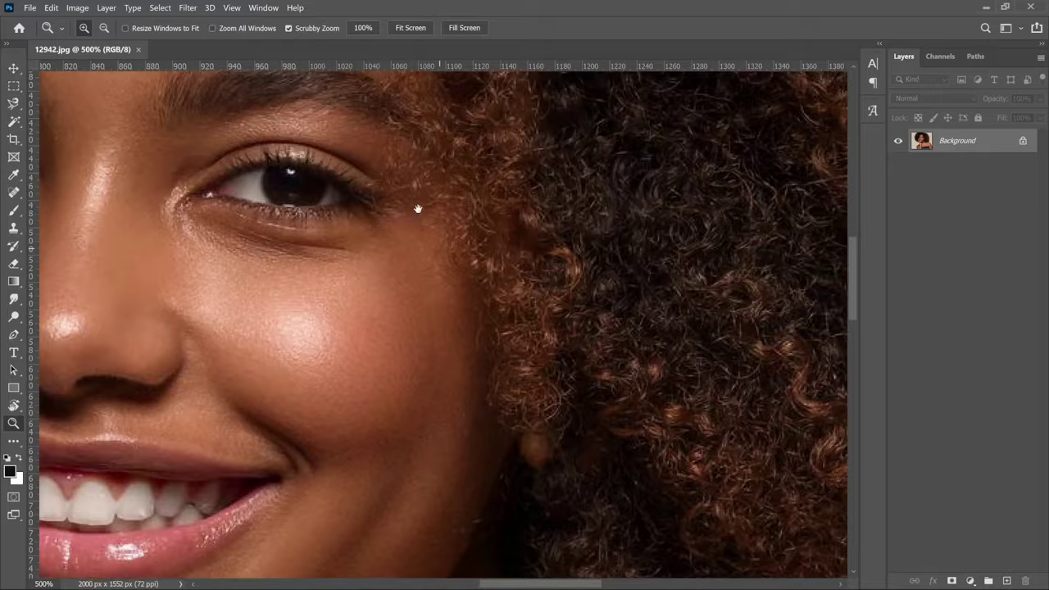
pyautogui.hscroll(1, 508, 252)
pyautogui.hscroll(7, 639, 303)
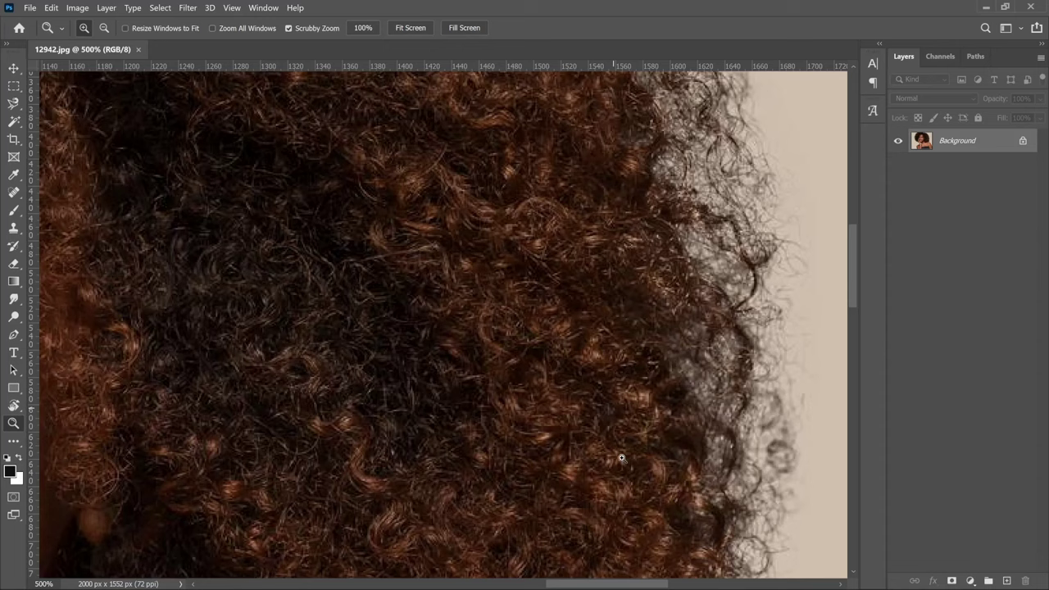
pyautogui.hscroll(-2, 607, 577)
pyautogui.hscroll(-10, 606, 583)
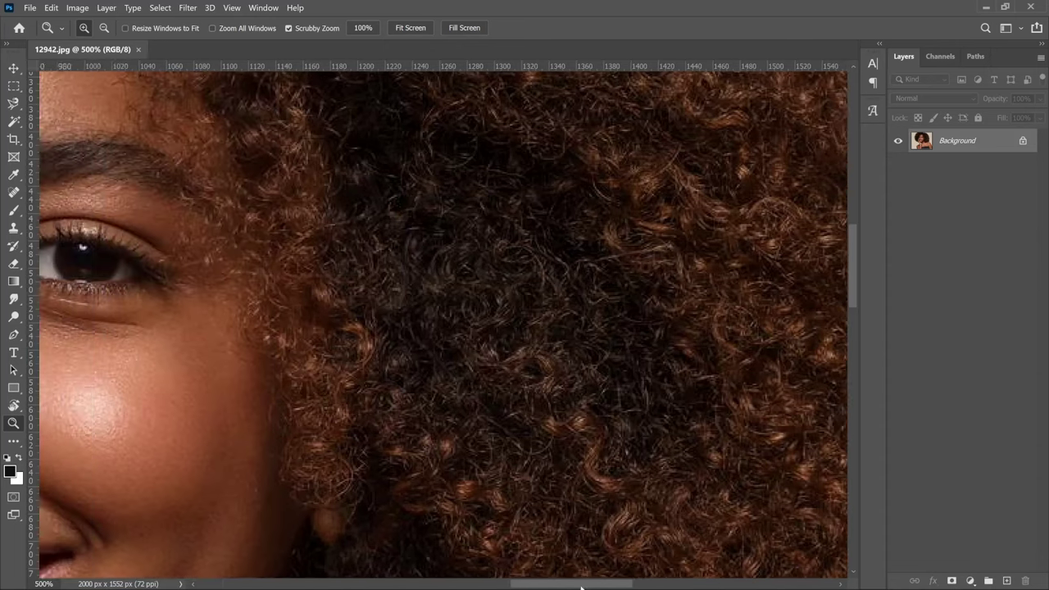
pyautogui.moveTo(849, 244); pyautogui.dragTo(849, 316)
pyautogui.moveTo(749, 136); pyautogui.dragTo(440, 480)
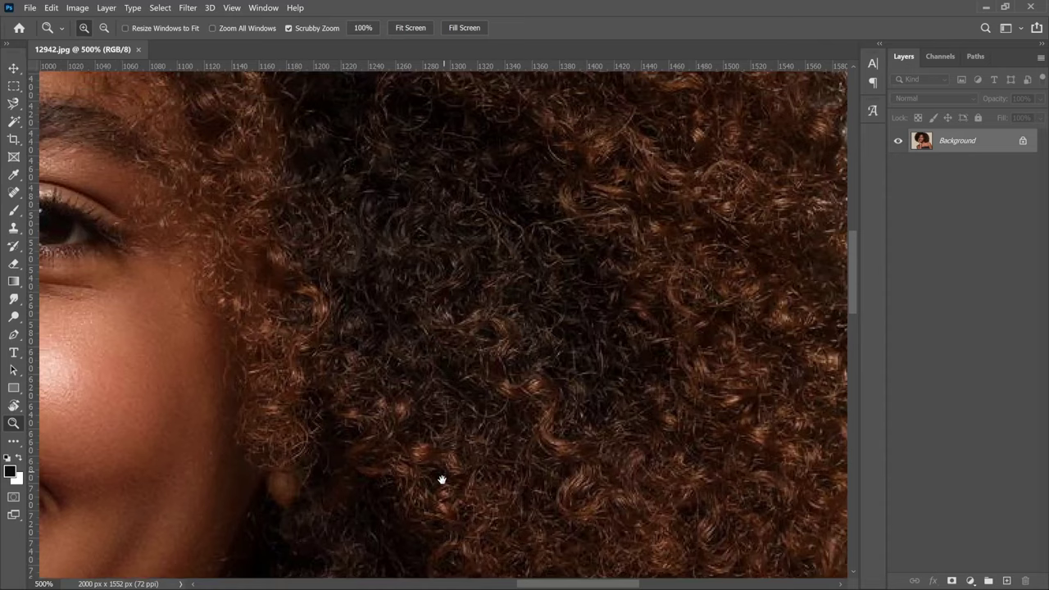
pyautogui.scroll(-3, 497, 398)
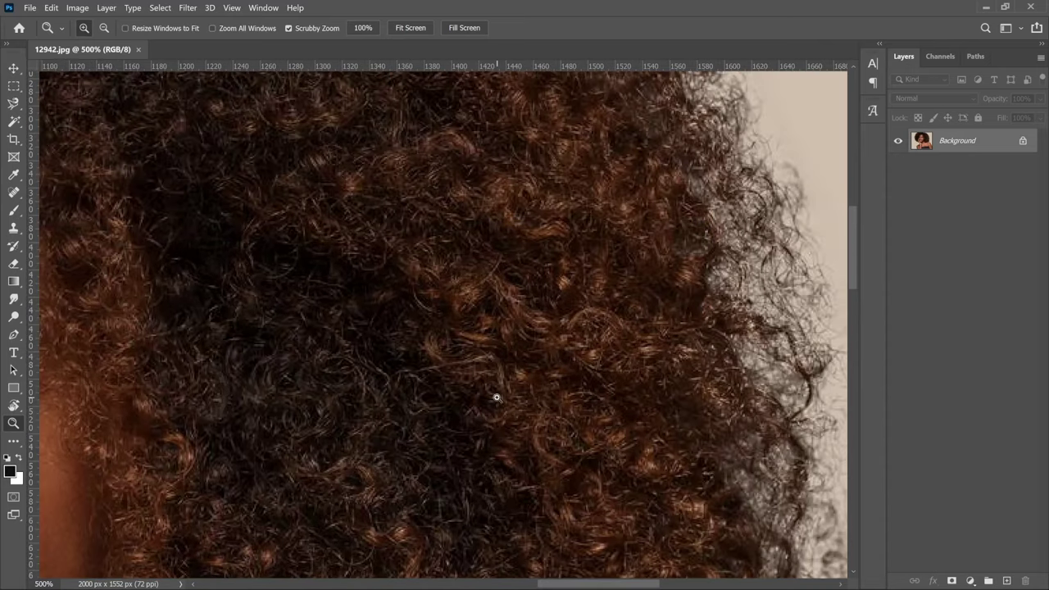
pyautogui.hotkey('ctrl', '0')
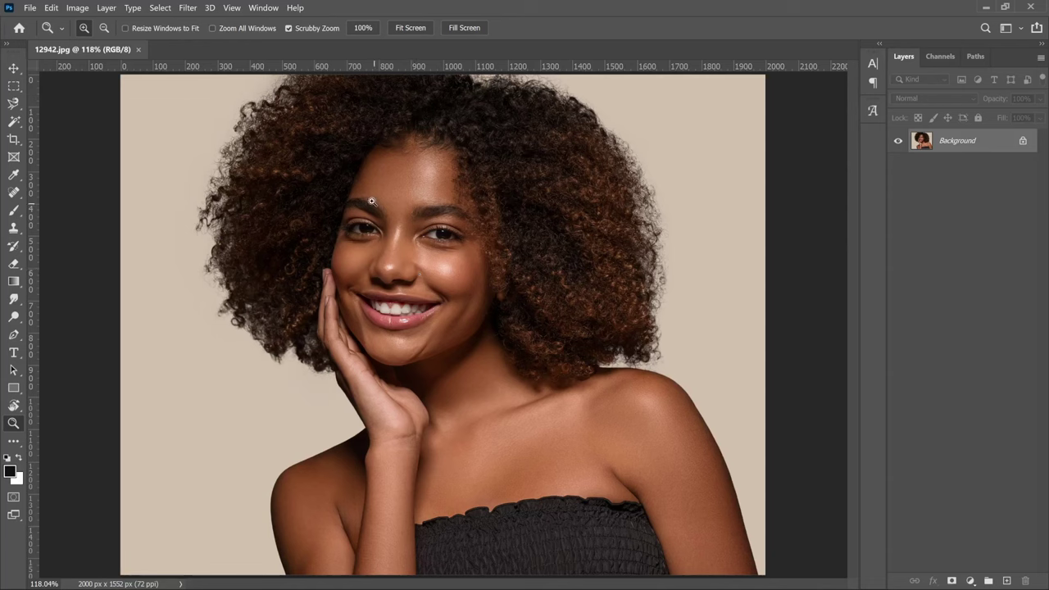
# Step: Show the Navigator panel from the Window menu
pyautogui.click(262, 8)
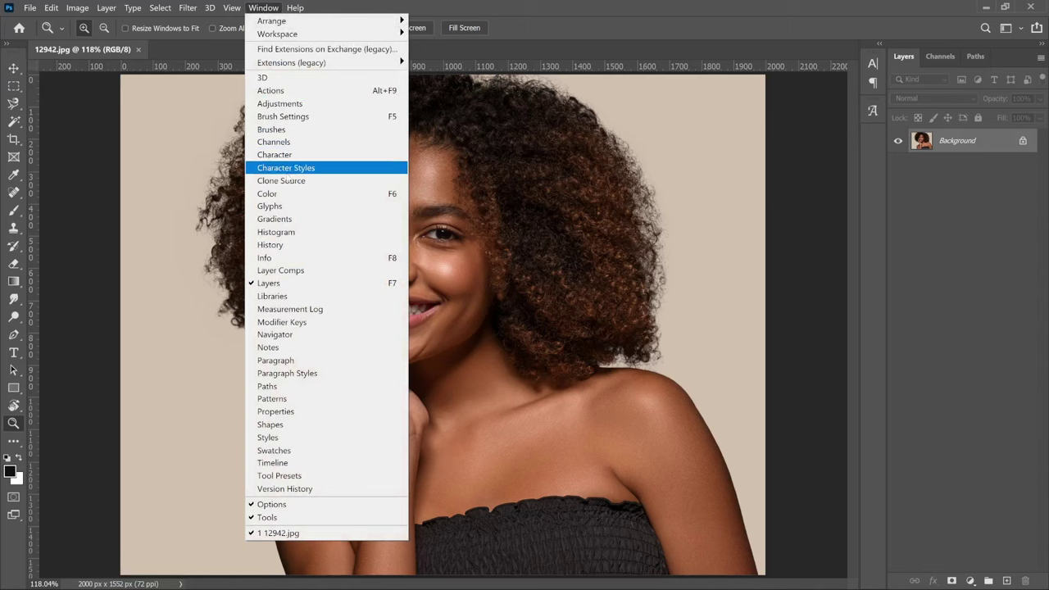
pyautogui.click(274, 334)
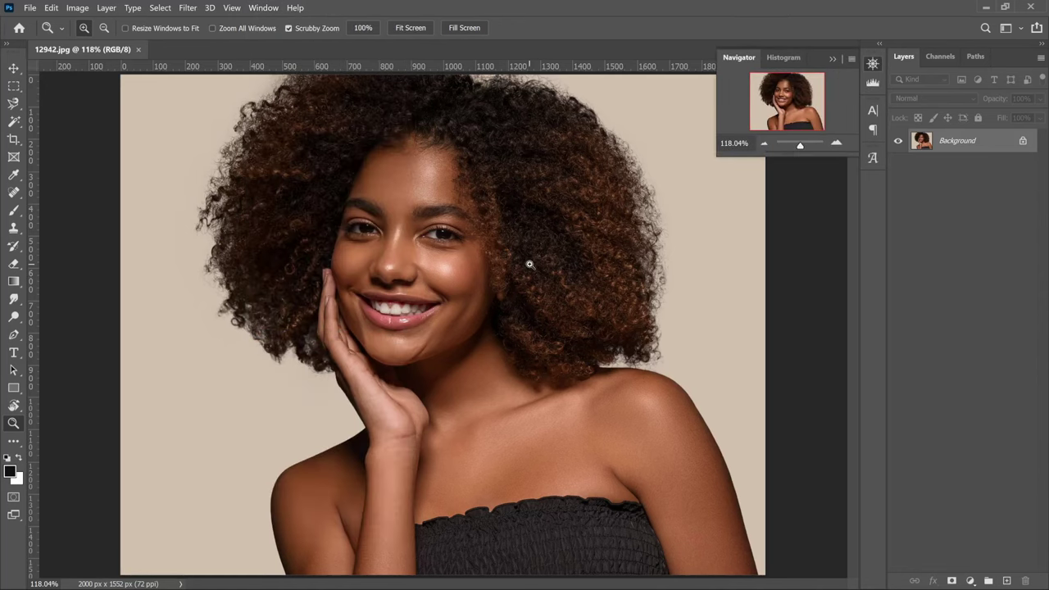
# Step: Scrubby-zoom to 300% on the forehead, pan and zoom via the Navigator, then return to 100%
pyautogui.moveTo(423, 178); pyautogui.dragTo(494, 218)
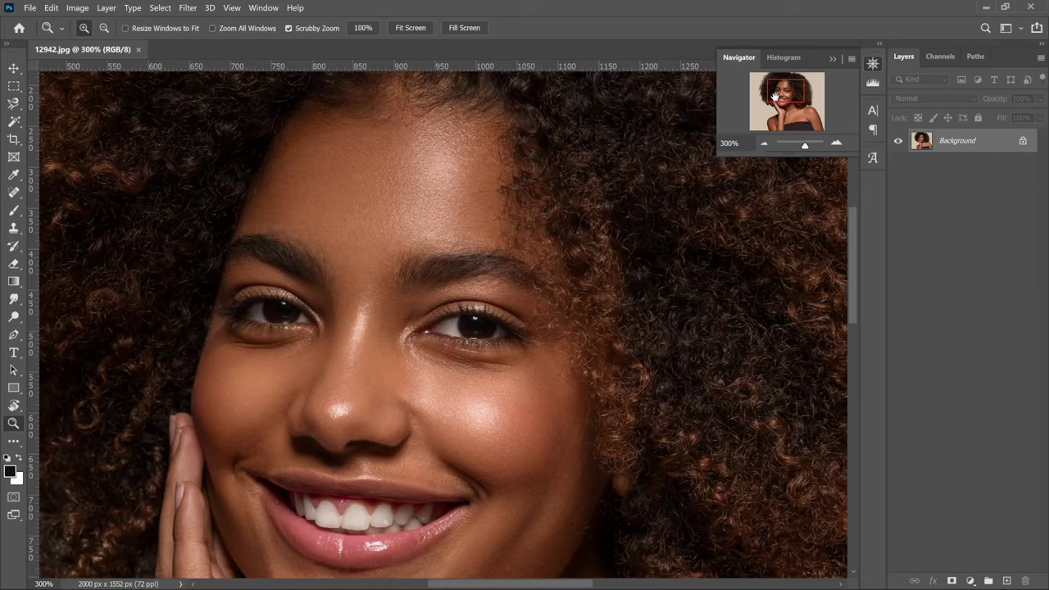
pyautogui.moveTo(783, 94)
pyautogui.mouseDown()
pyautogui.moveTo(769, 137)
pyautogui.moveTo(796, 133)
pyautogui.moveTo(801, 86)
pyautogui.moveTo(768, 88)
pyautogui.mouseUp()
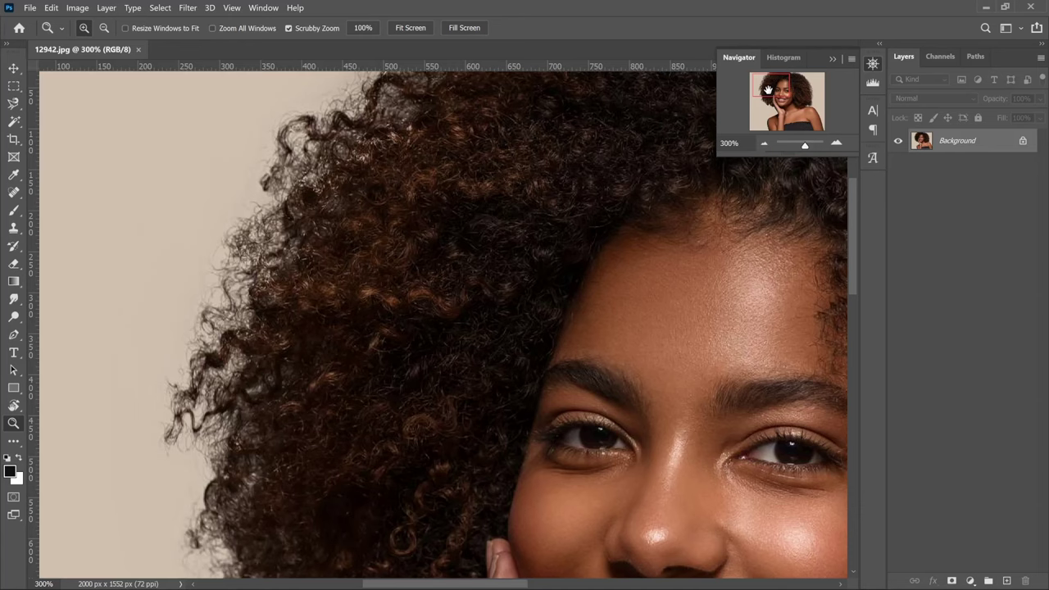
pyautogui.moveTo(768, 89); pyautogui.dragTo(805, 145)
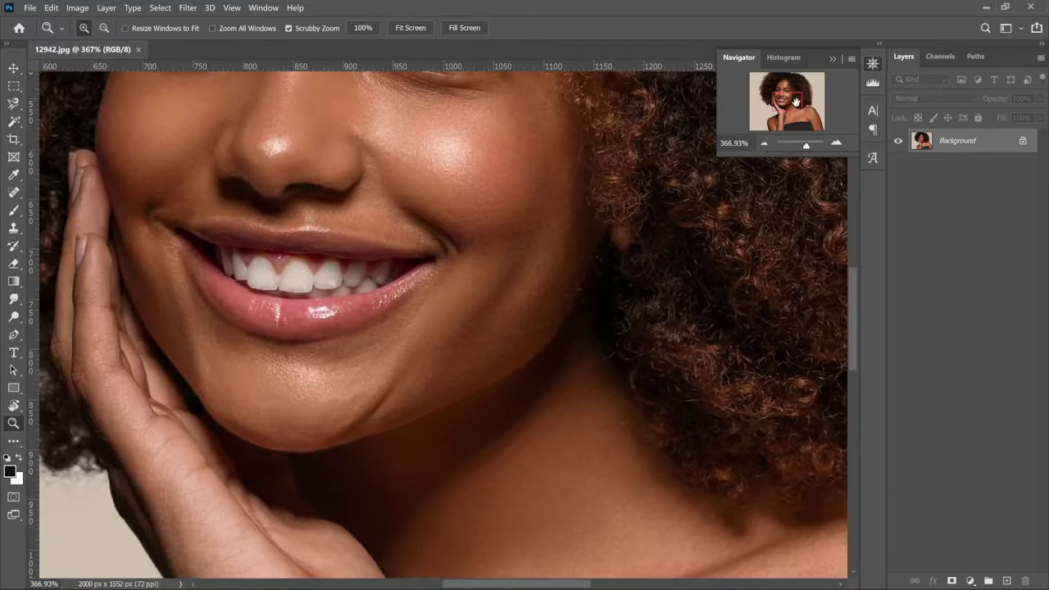
pyautogui.moveTo(797, 101)
pyautogui.mouseDown()
pyautogui.moveTo(804, 123)
pyautogui.moveTo(789, 120)
pyautogui.moveTo(791, 92)
pyautogui.moveTo(793, 117)
pyautogui.mouseUp()
pyautogui.hotkey('ctrl', '1')
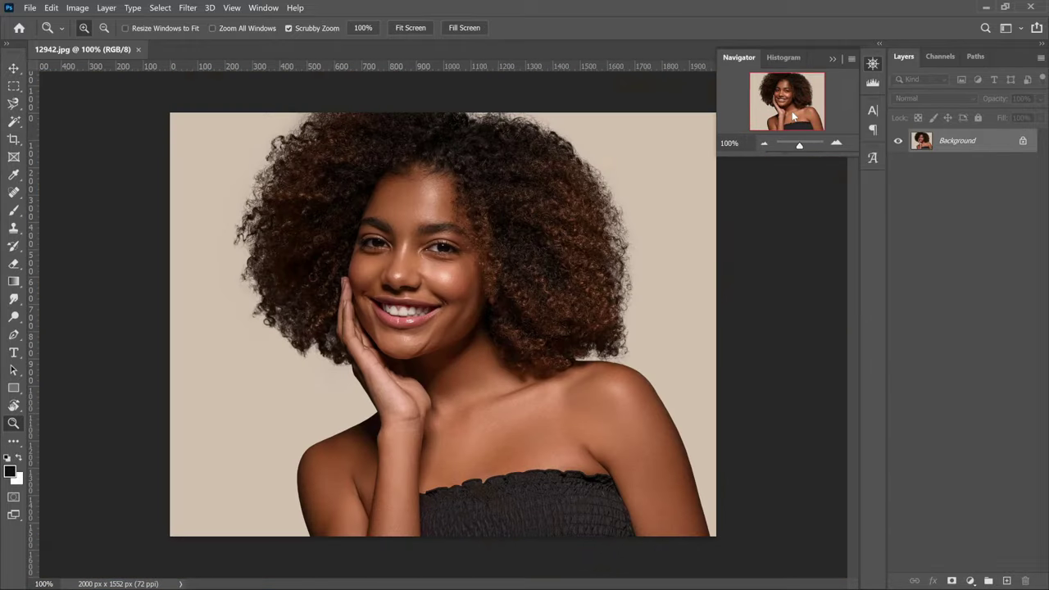